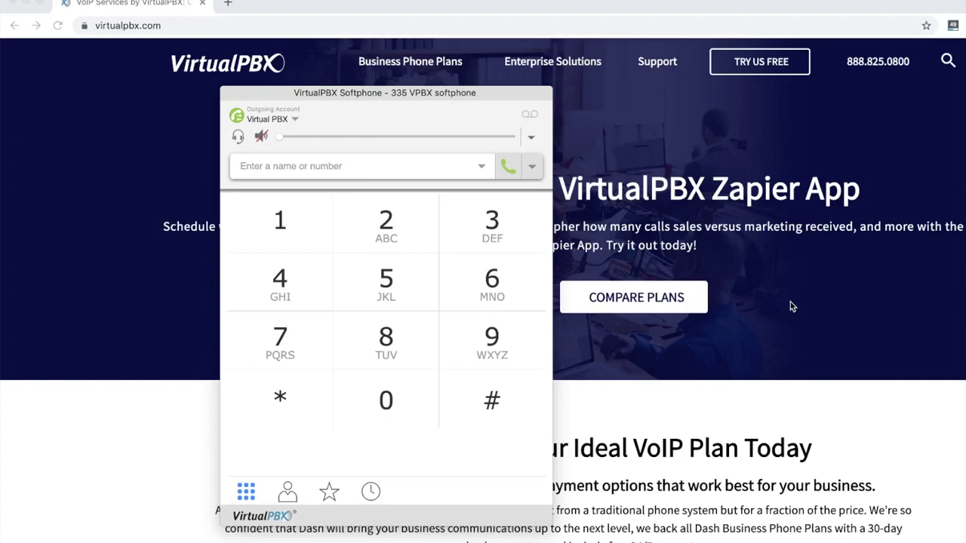
Show the contacts list with its Family, Friends and Work groups and focus the name or number field
left_click(286, 492)
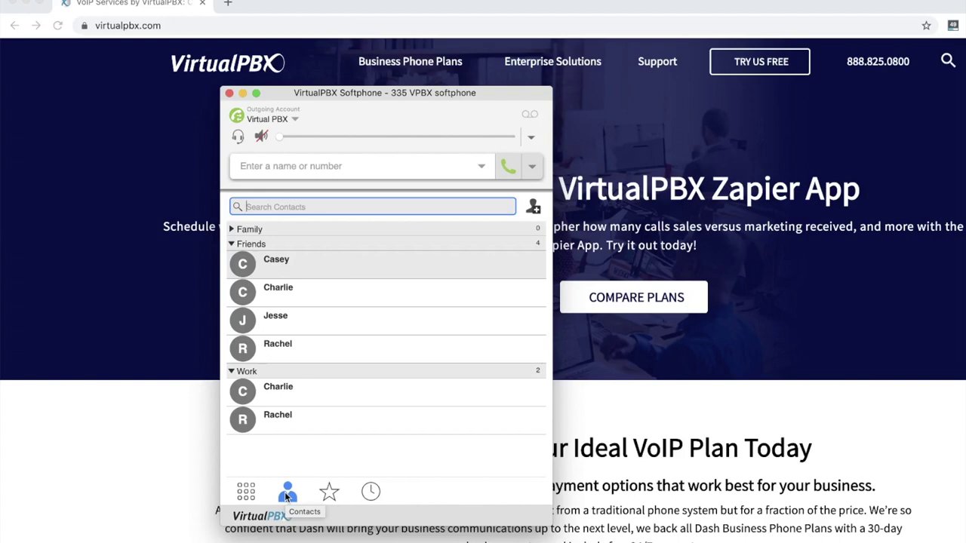
left_click(473, 302)
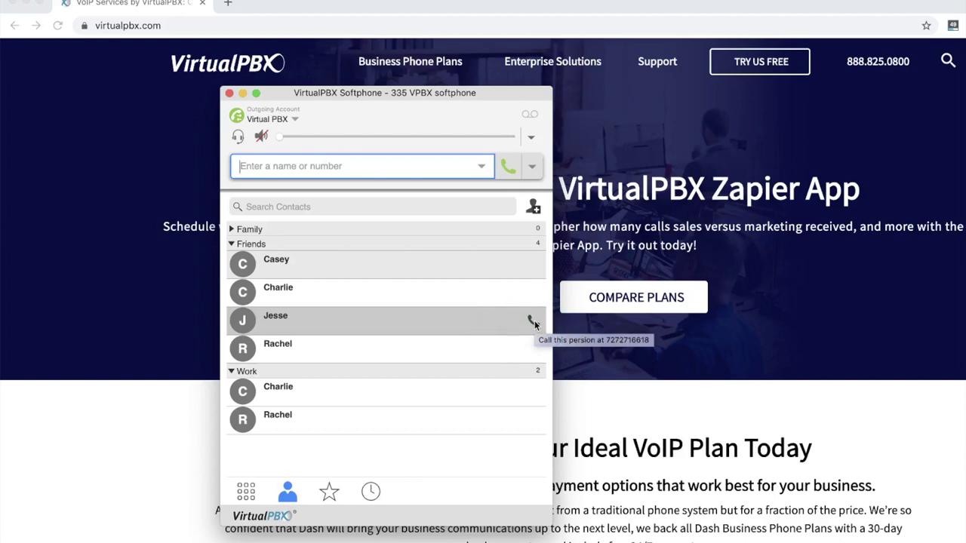
Call the saved contact by entering their name in the name or number field
left_click(393, 166)
type("jesse")
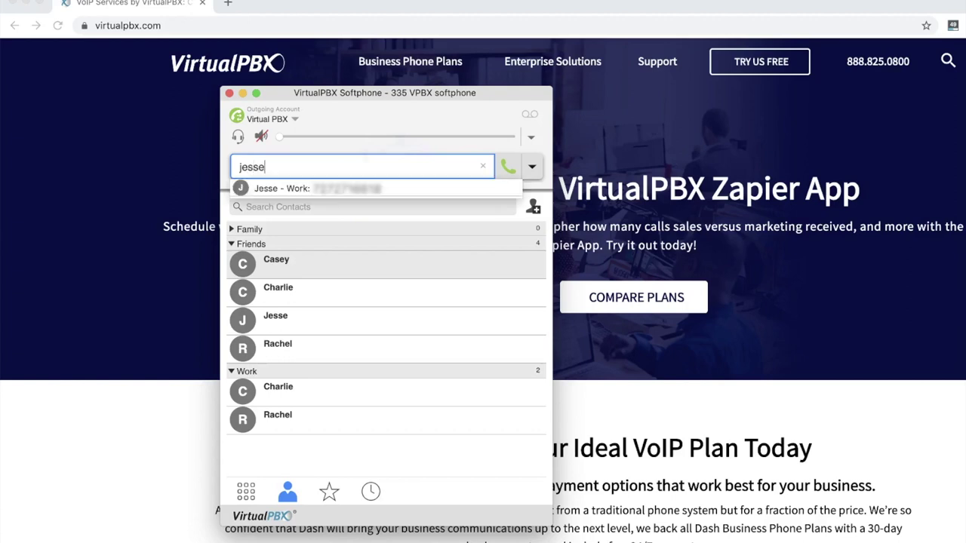
key("Return")
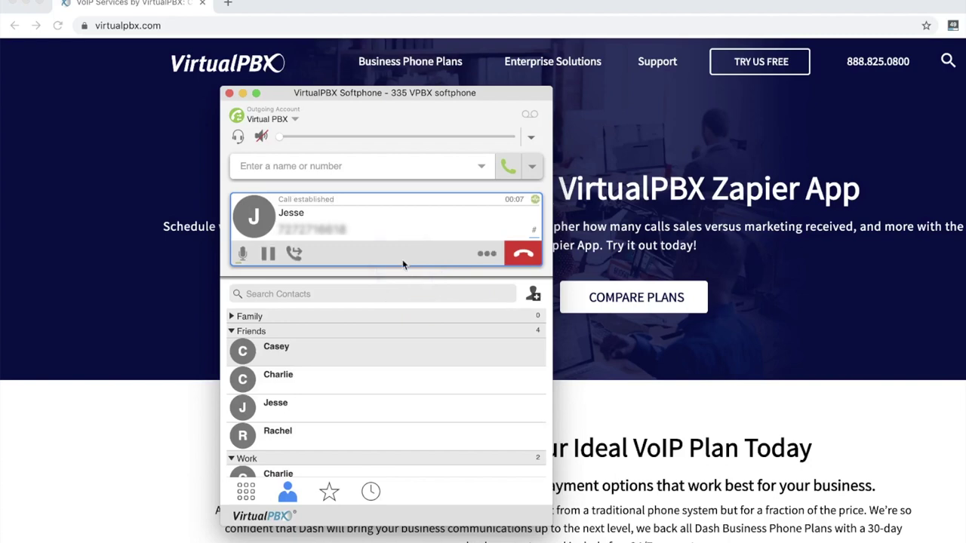
End the current call with the contact and go back to the dial pad
left_click(522, 256)
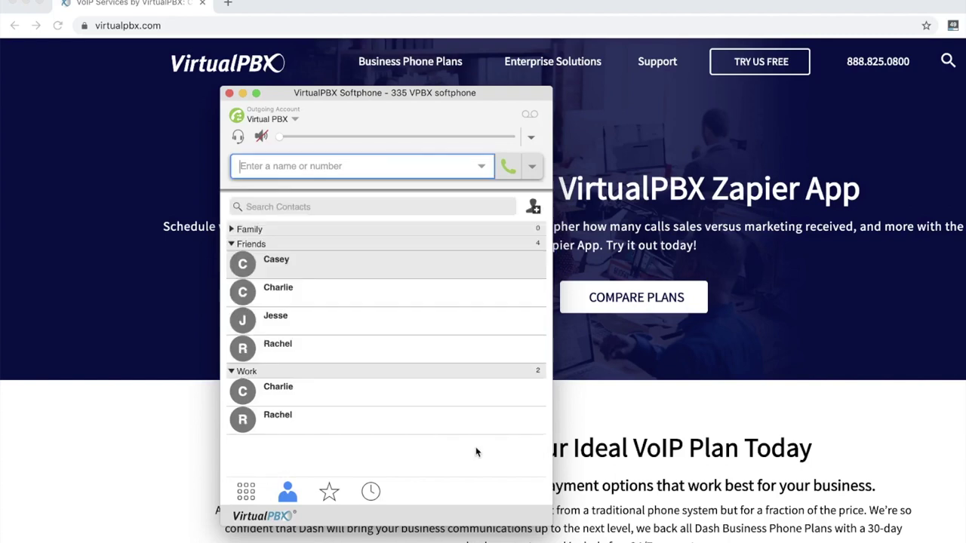
left_click(475, 452)
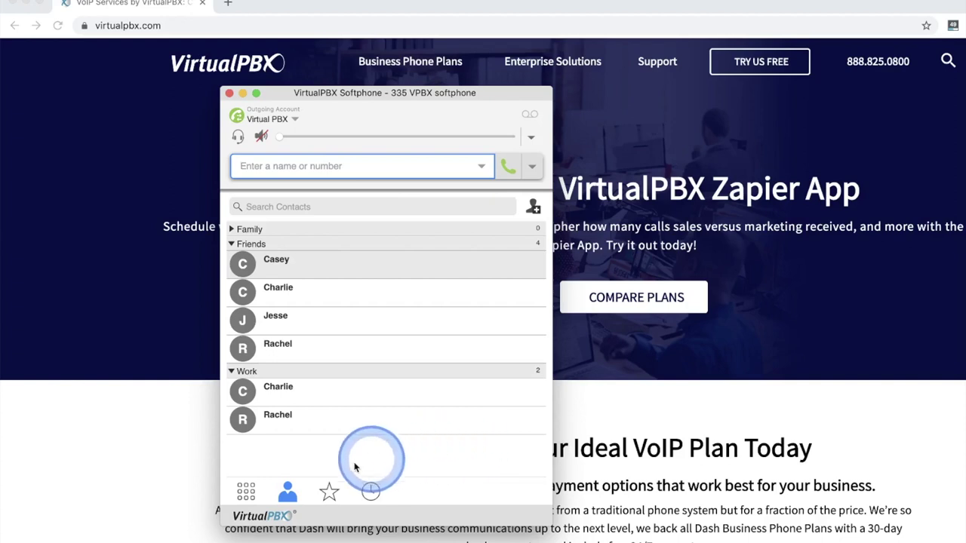
left_click(246, 491)
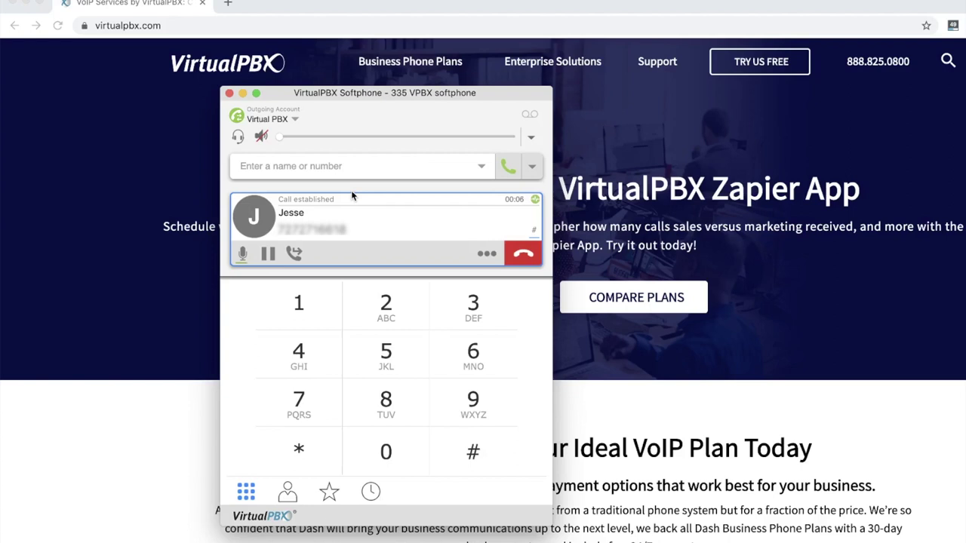
Put the contact's call on hold, resume it, then begin a transfer
left_click(273, 254)
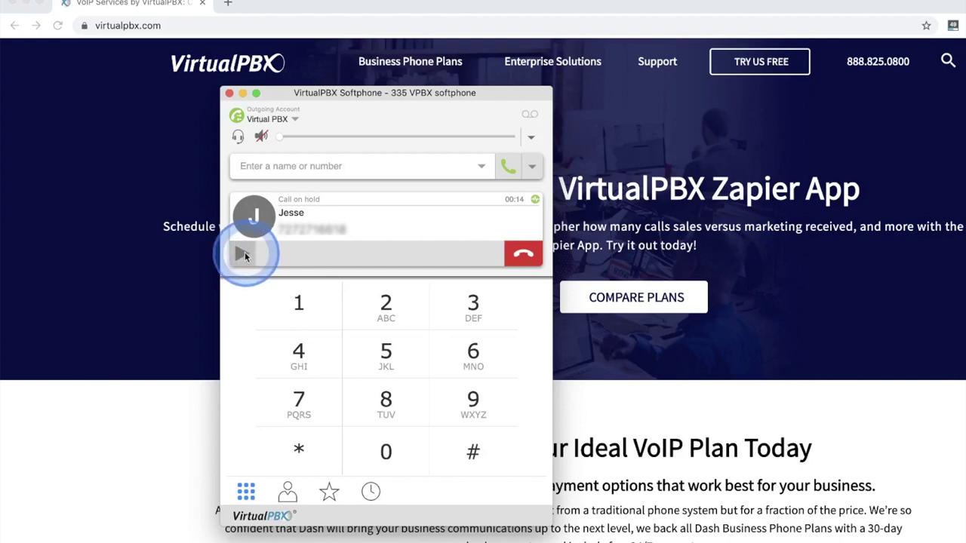
left_click(242, 254)
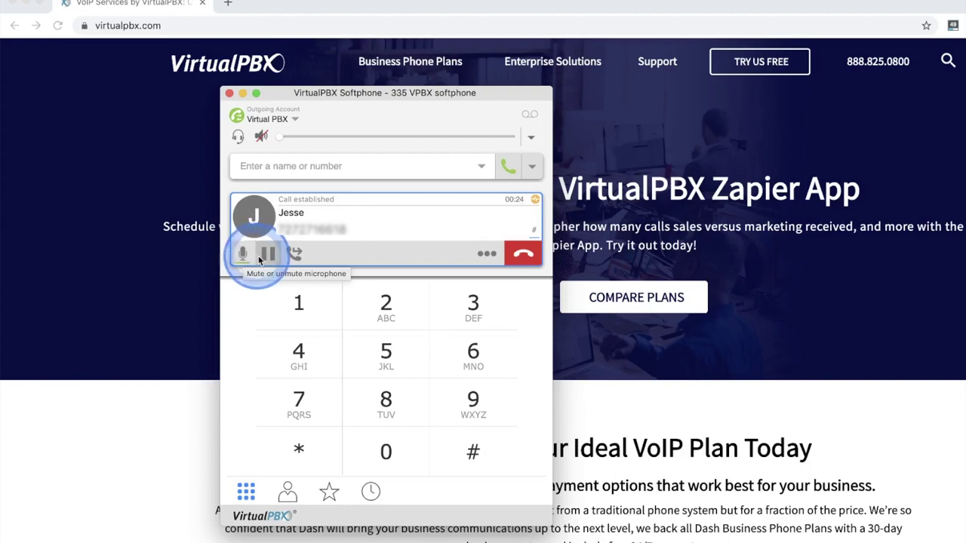
left_click(292, 254)
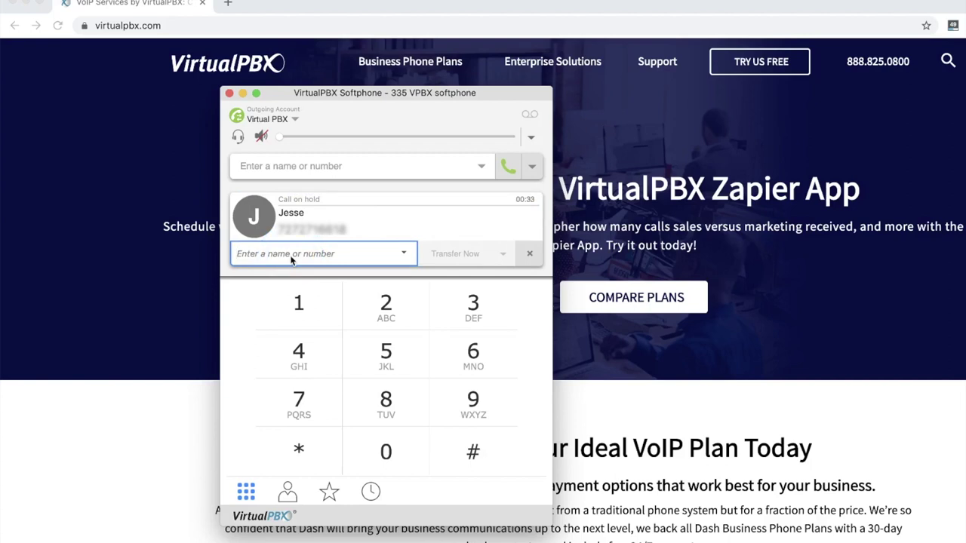
Enter the colleague's extension as the transfer target, then cancel the transfer
type("334")
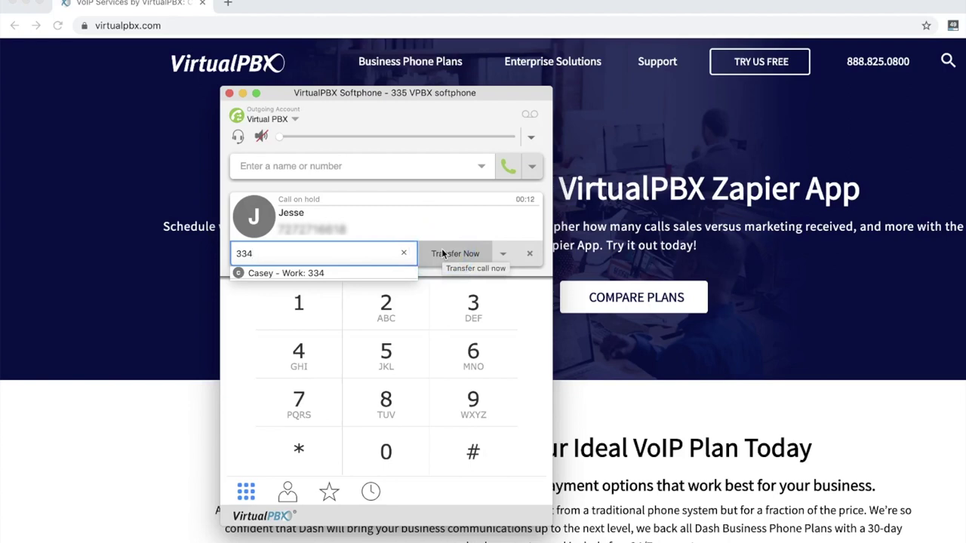
left_click(526, 254)
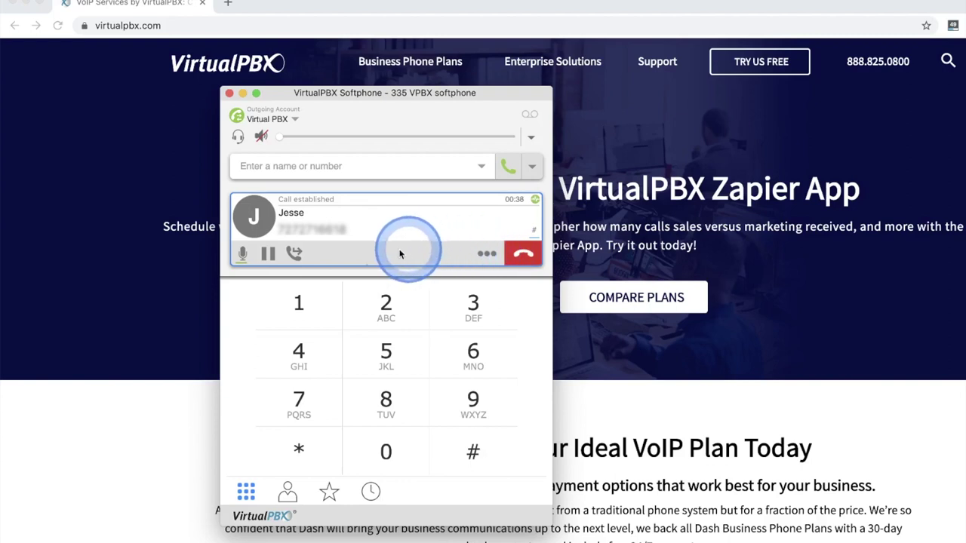
Start a new transfer to the colleague's extension and reveal the Call First option
left_click(294, 253)
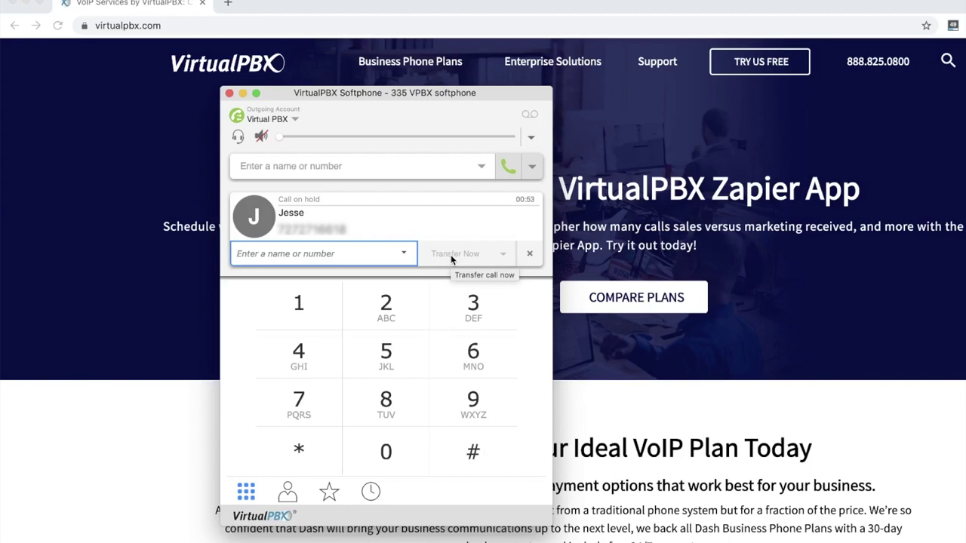
type("334")
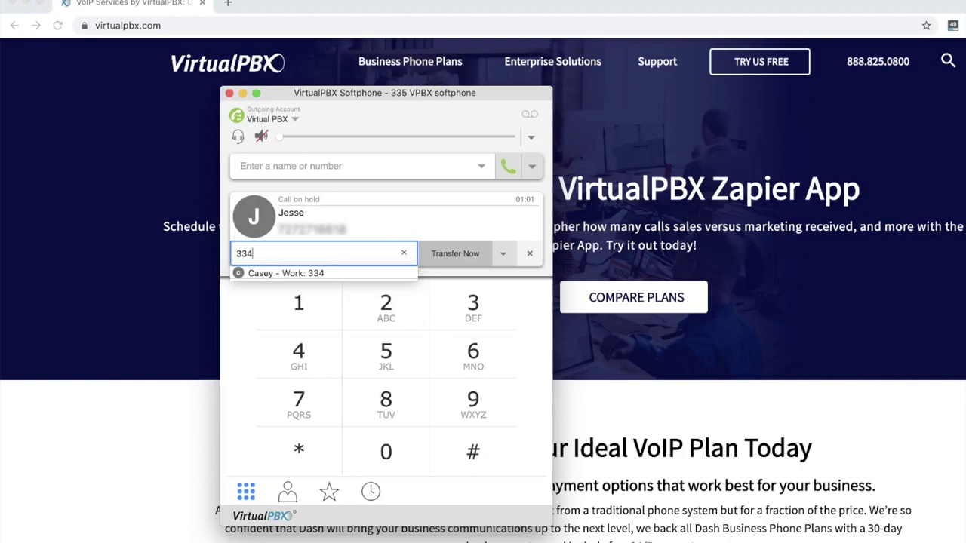
left_click(501, 254)
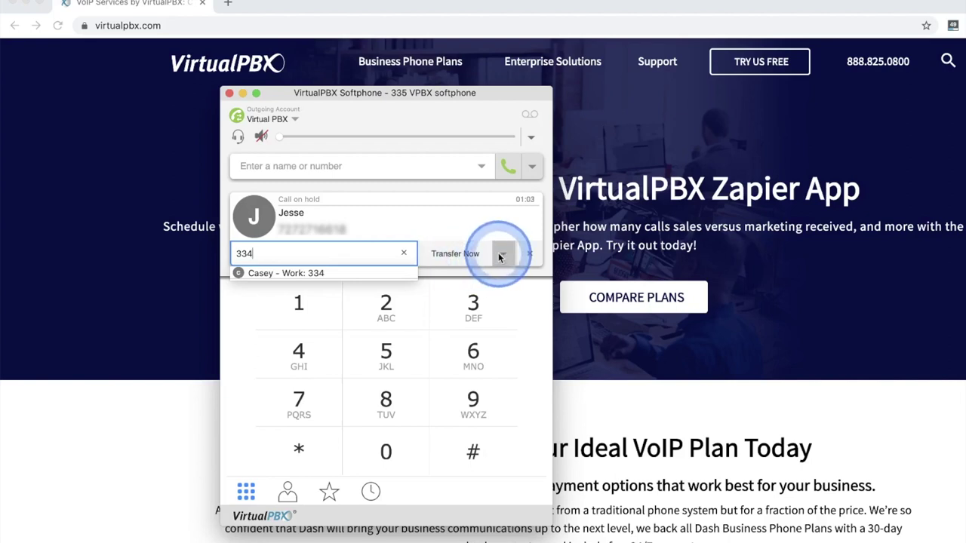
left_click(498, 253)
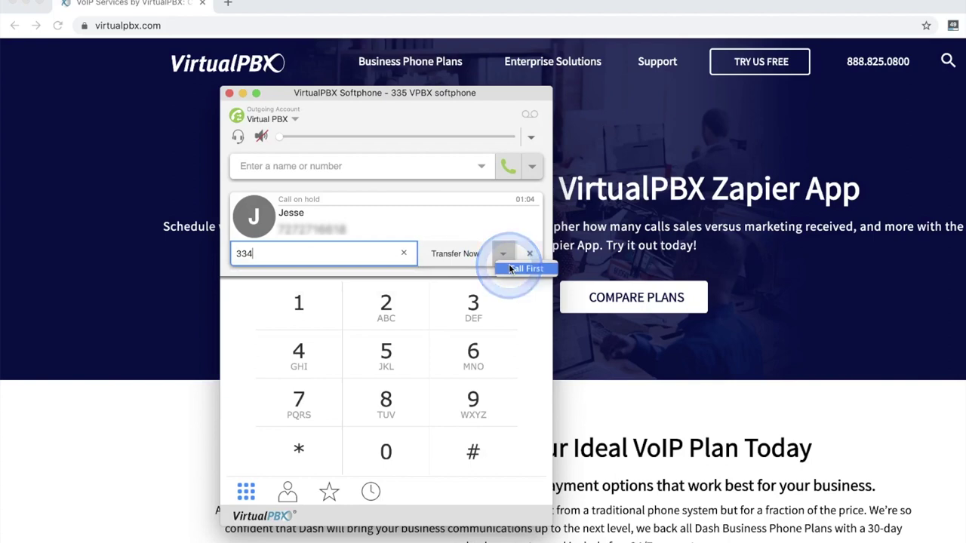
Ring the colleague first, then hand the held call over once they answer
left_click(510, 269)
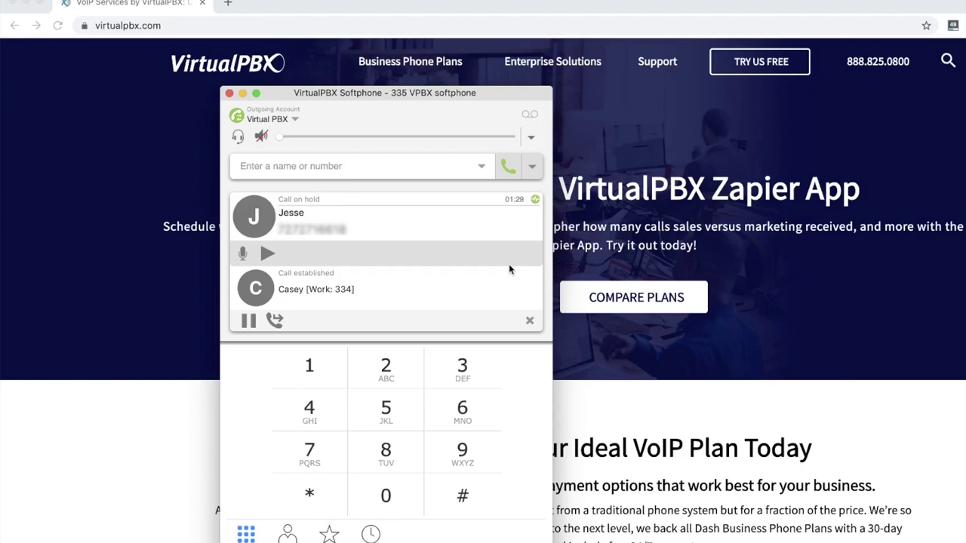
left_click(275, 320)
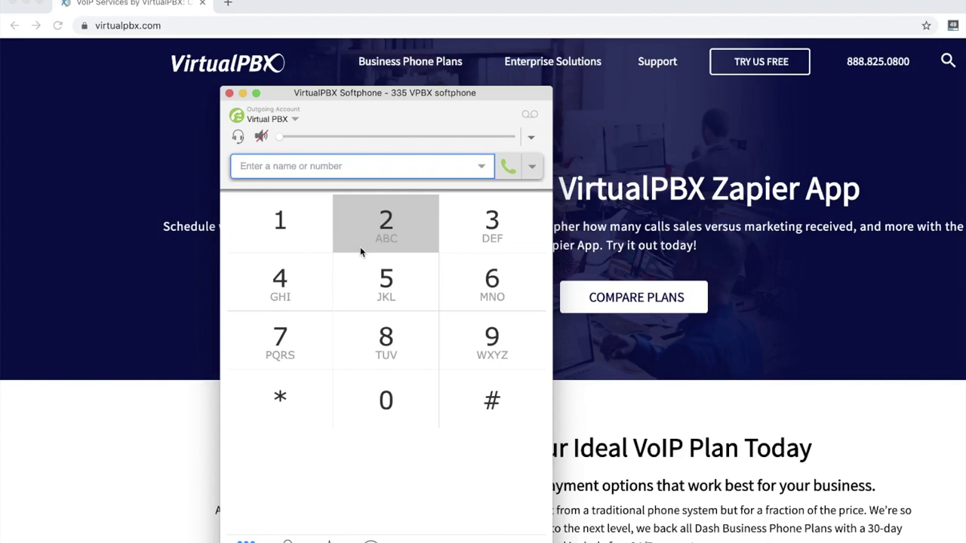
Call the colleague's extension, then dial the Work contact as a second call
left_click(507, 167)
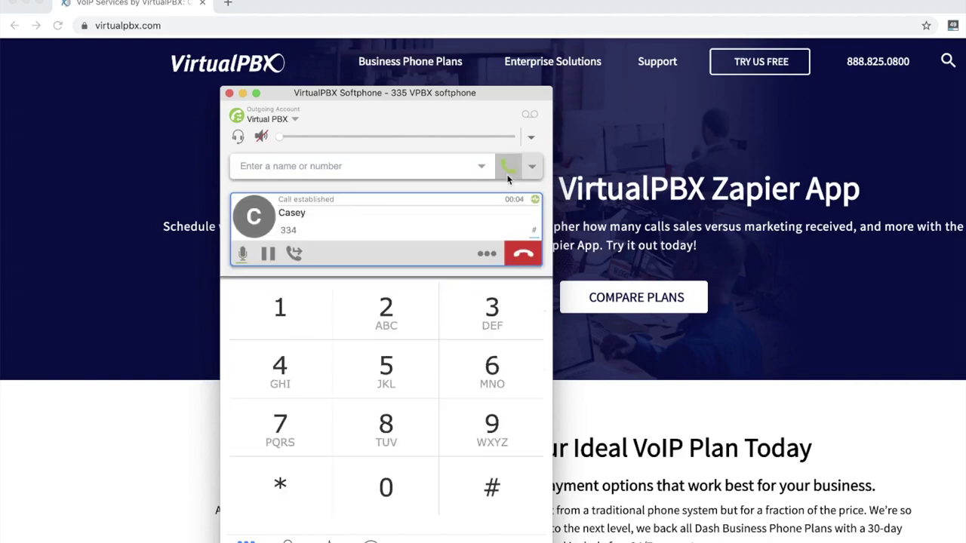
left_click(460, 169)
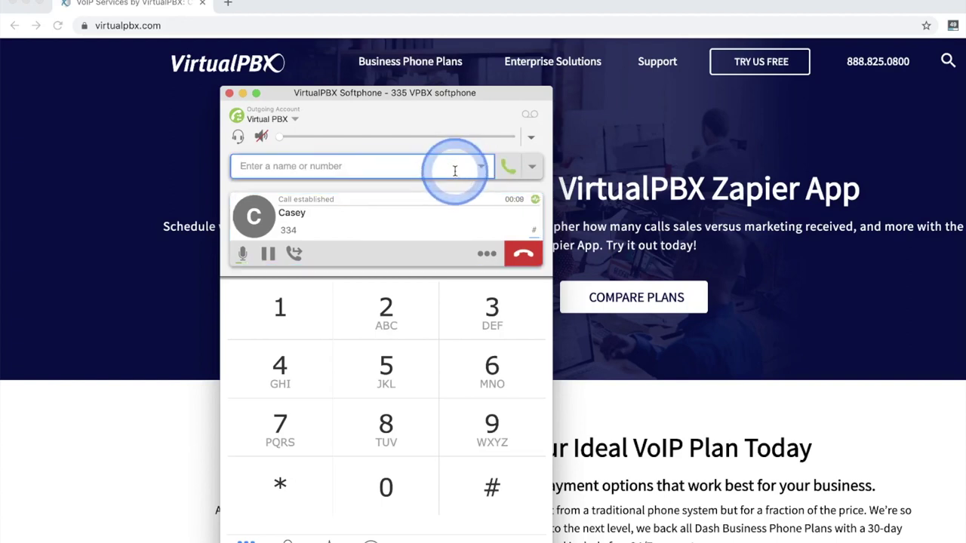
type("1es")
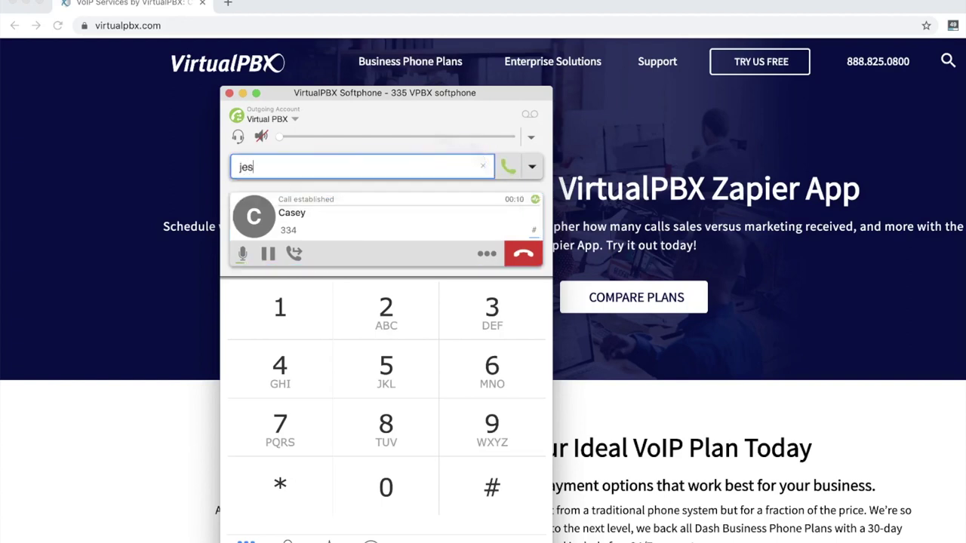
left_click(420, 190)
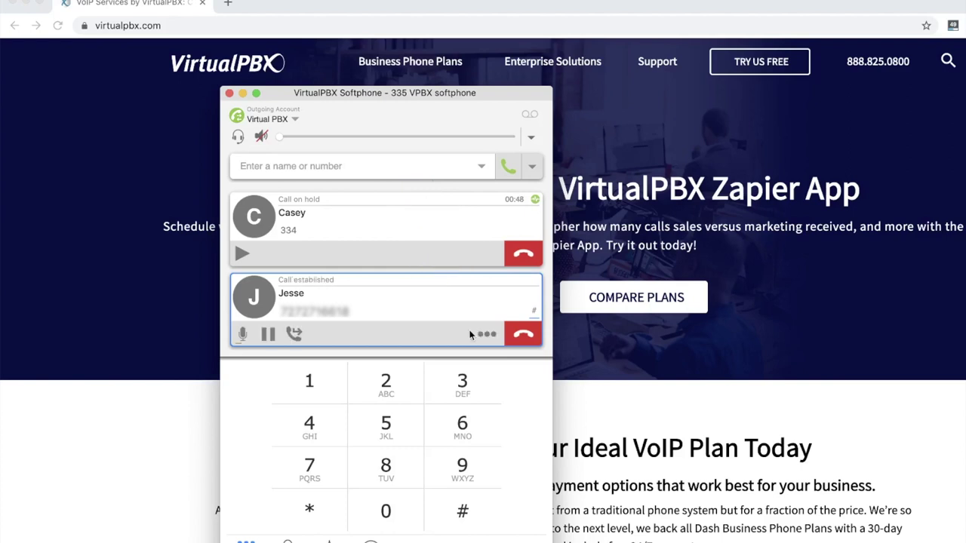
Merge both calls into a conference using Merge Calls, then drop the Work contact
left_click(483, 334)
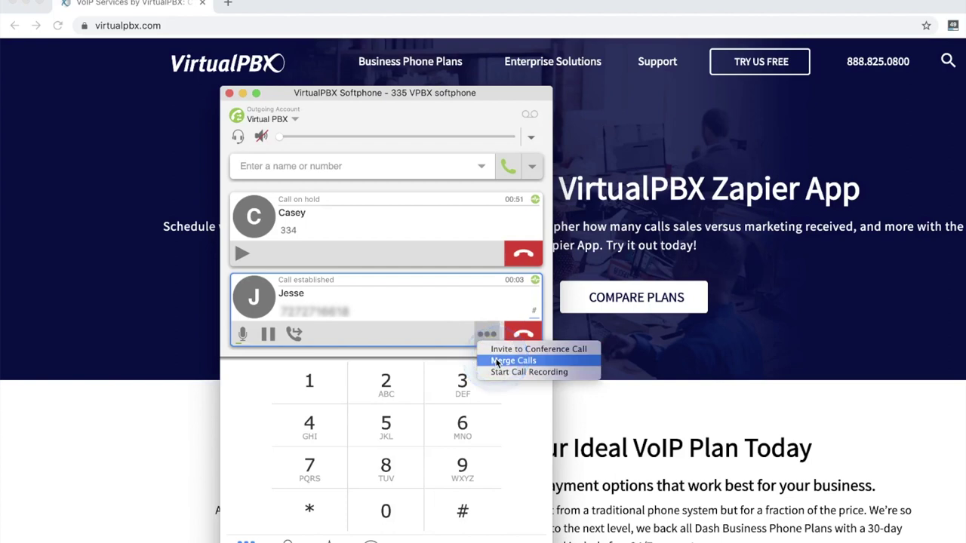
left_click(497, 363)
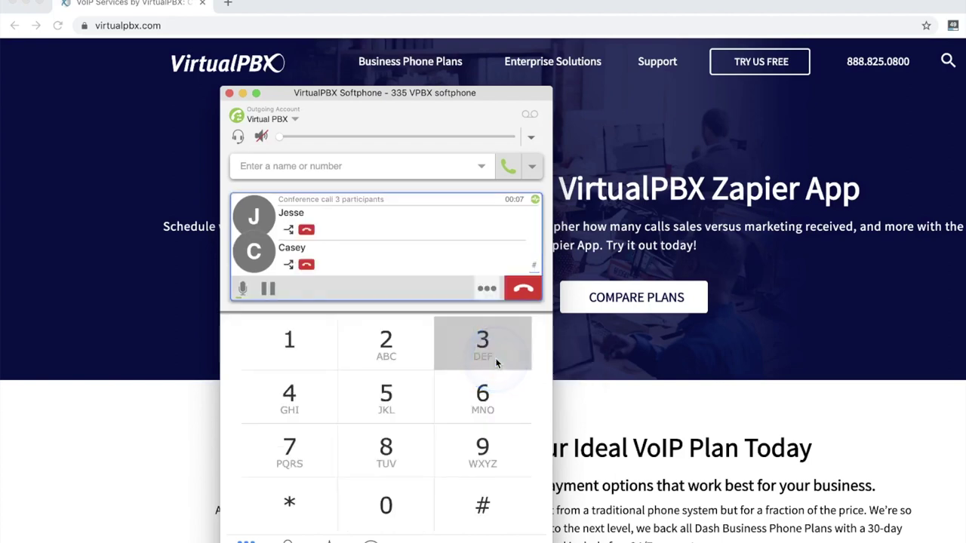
left_click(525, 291)
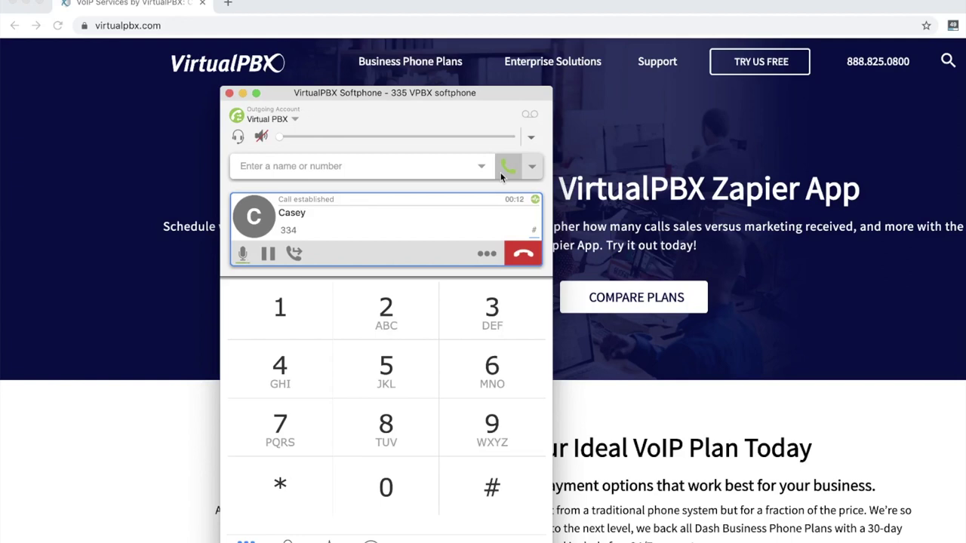
Invite the Work contact into a conference call, then hang up the whole conference
left_click(491, 252)
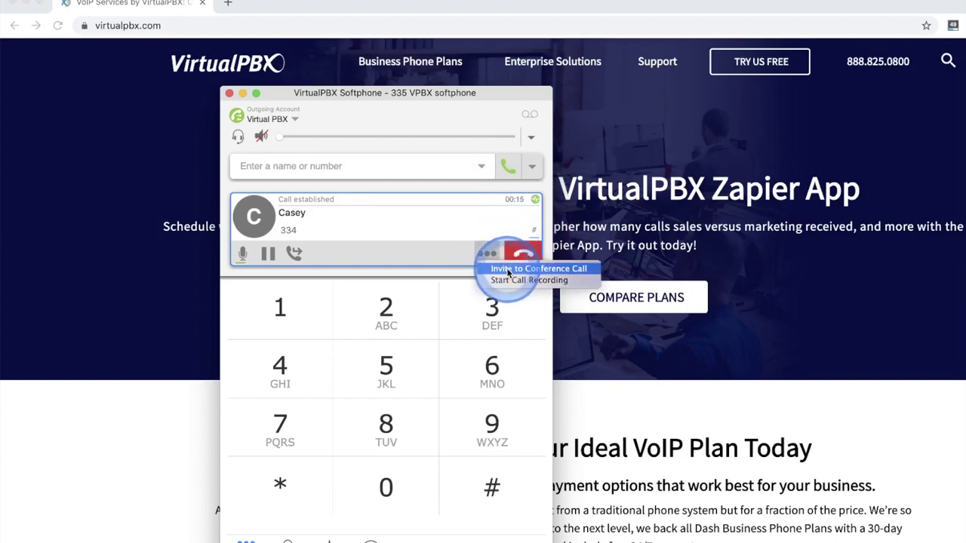
left_click(507, 269)
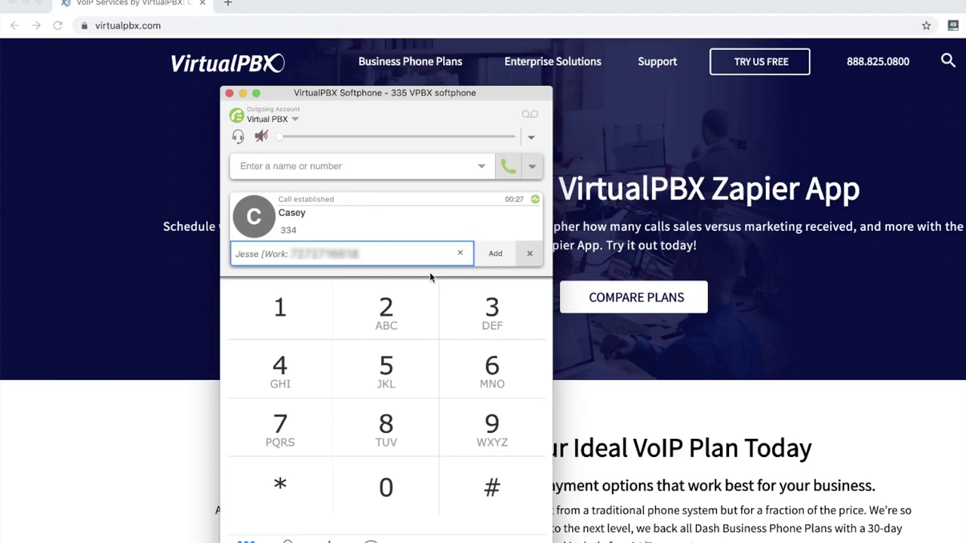
left_click(487, 255)
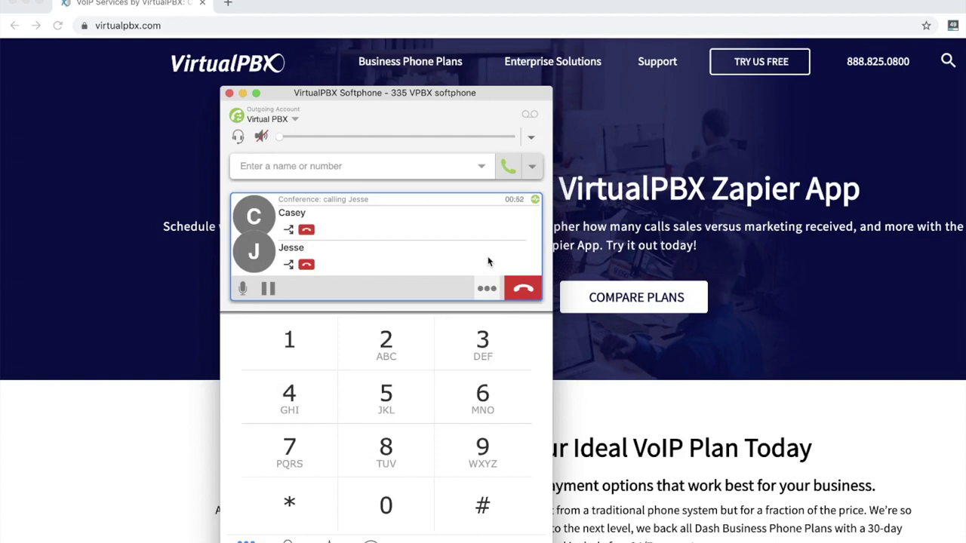
left_click(523, 288)
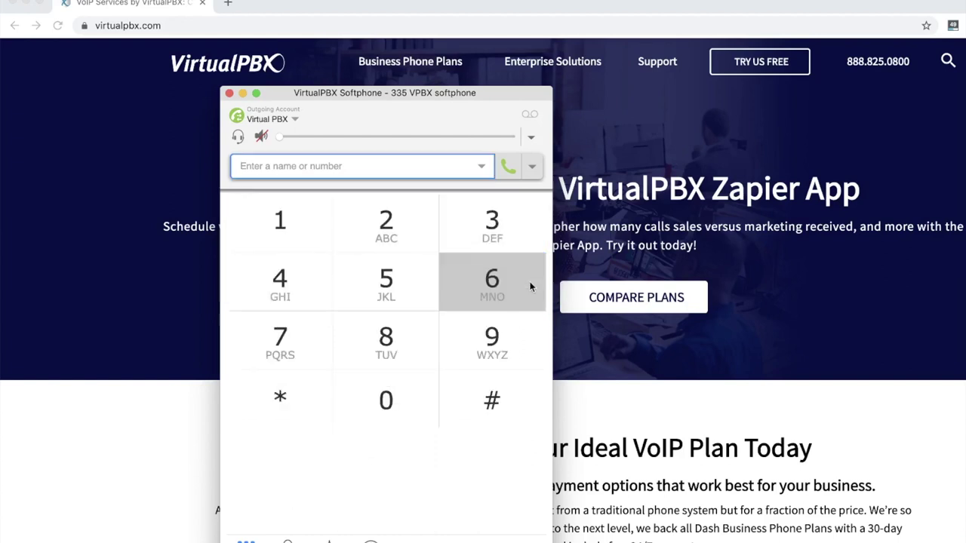